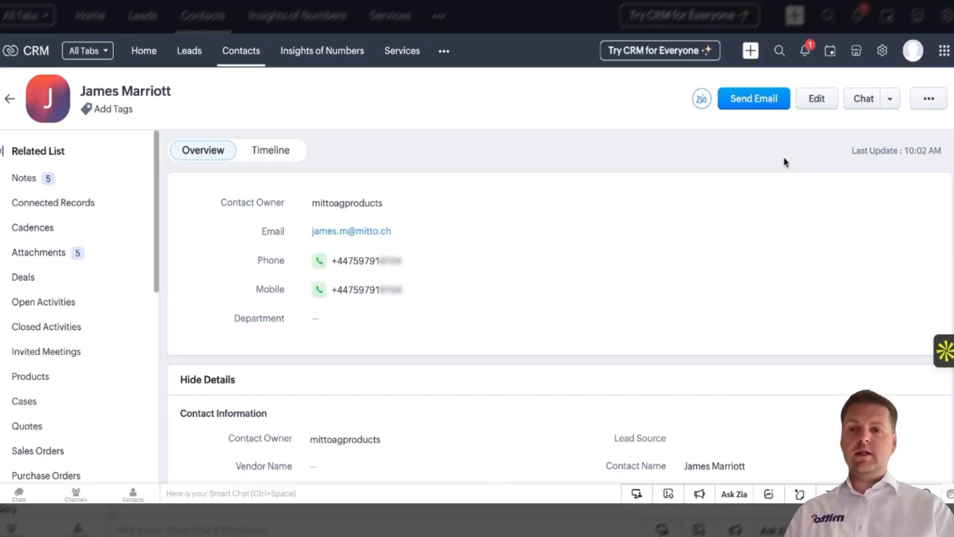
Step: Run Get Number Insights for the open contact and dismiss the completion dialog
left_click(892, 100)
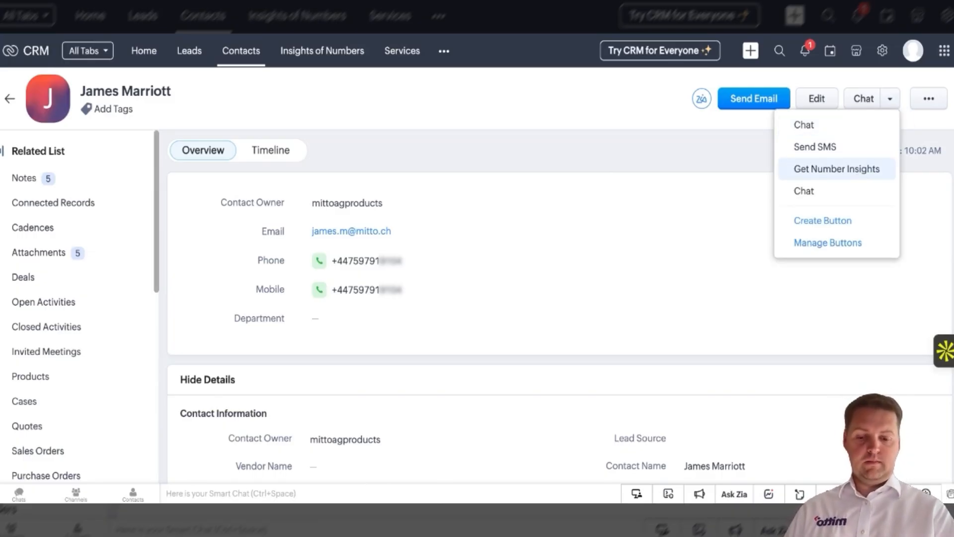
left_click(837, 169)
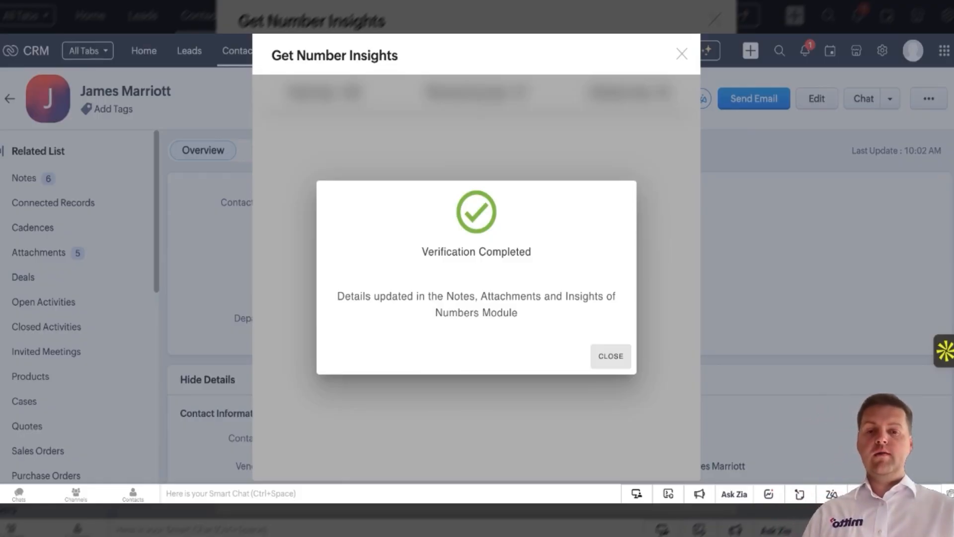
left_click(611, 356)
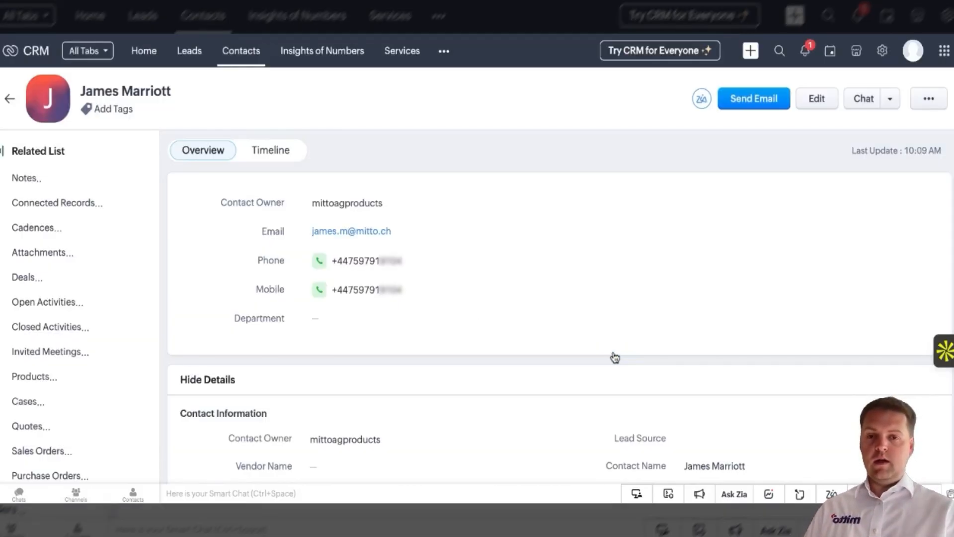
Step: Check the contact's related lists and open the first record under Insights of Numbers
scroll(47, 366, "down", 4)
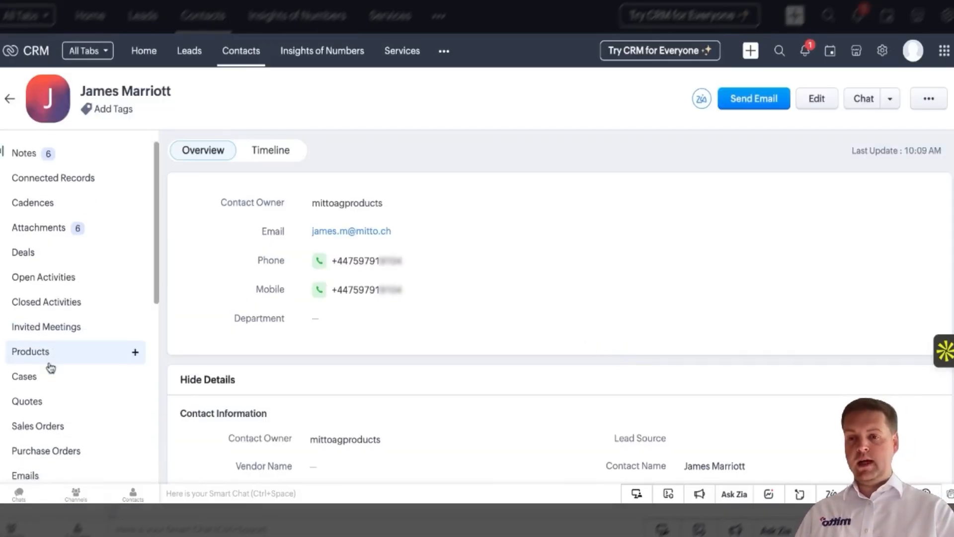
scroll(49, 367, "down", 4)
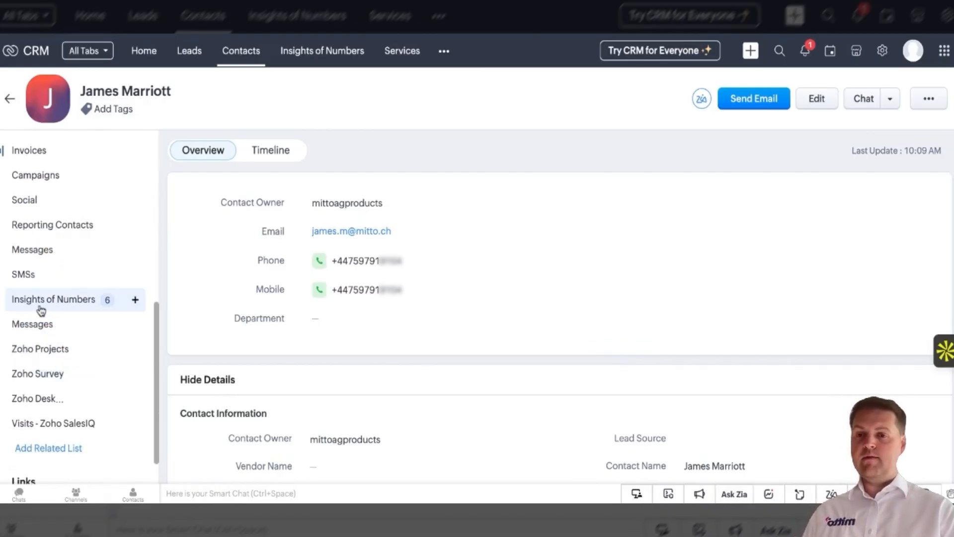
scroll(41, 310, "up", 8)
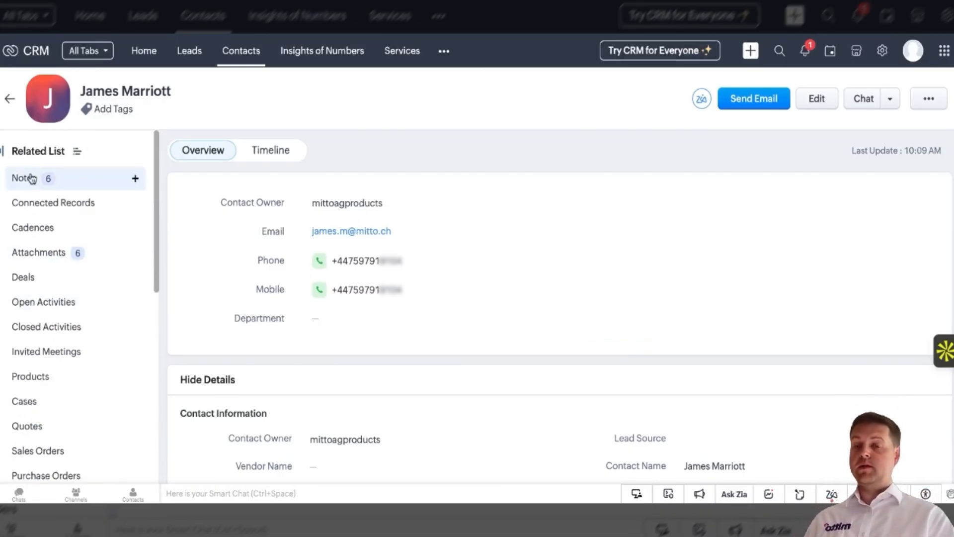
scroll(32, 358, "down", 8)
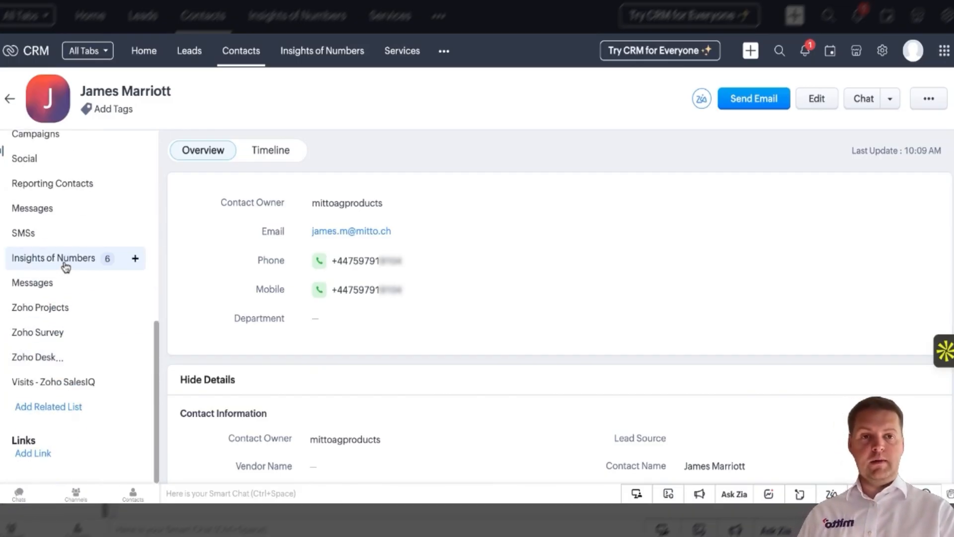
left_click(66, 267)
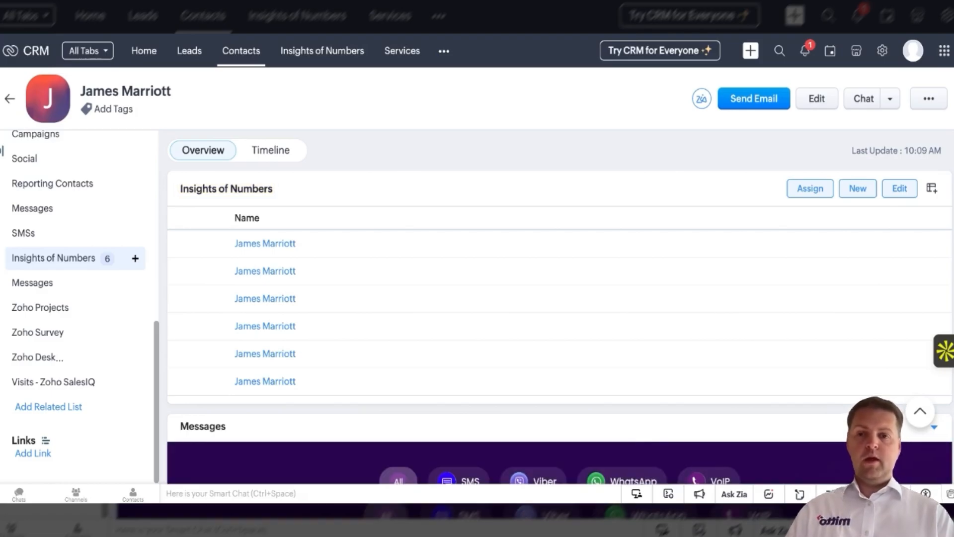
left_click(274, 248)
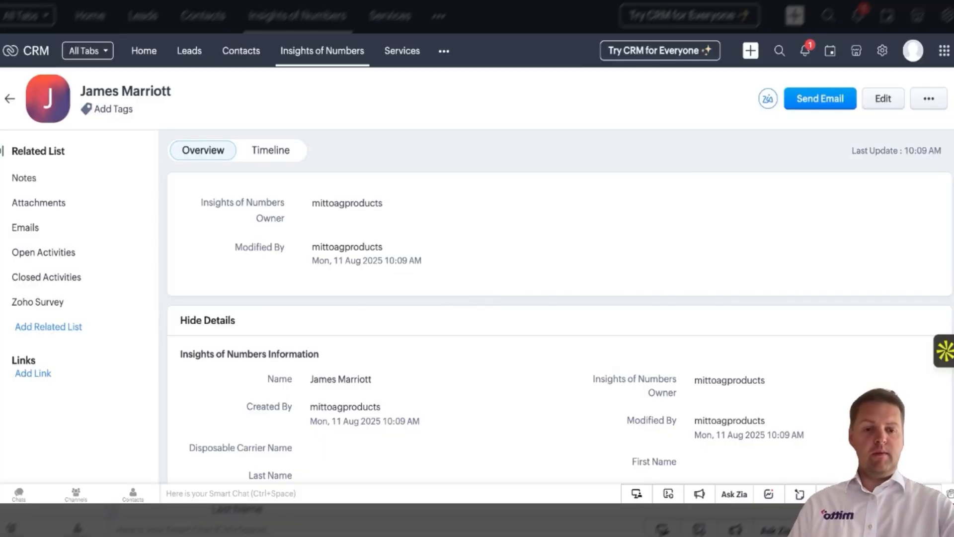
Step: Review the insights record's country, network, number, email partials, porting, phone score and subscriber status fields
scroll(480, 312, "down", 1)
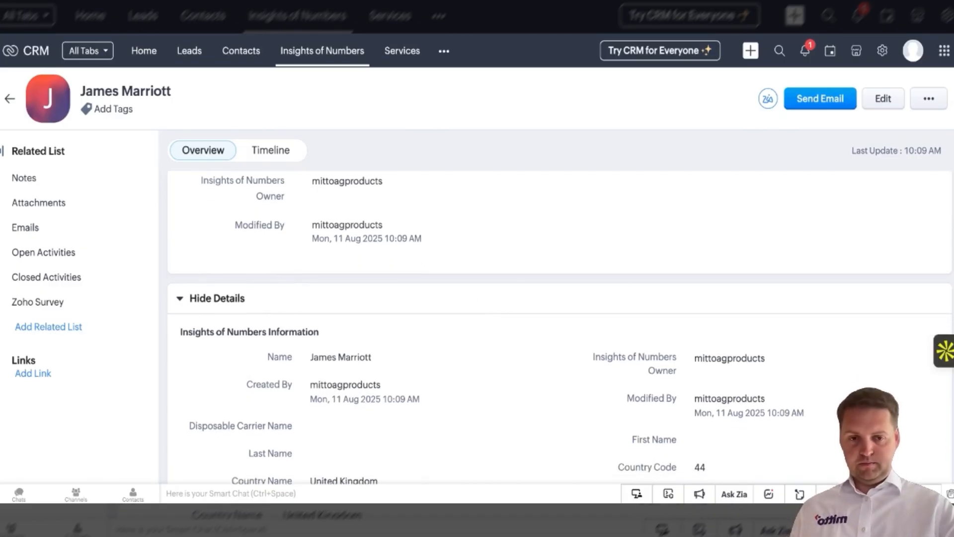
scroll(480, 313, "down", 1)
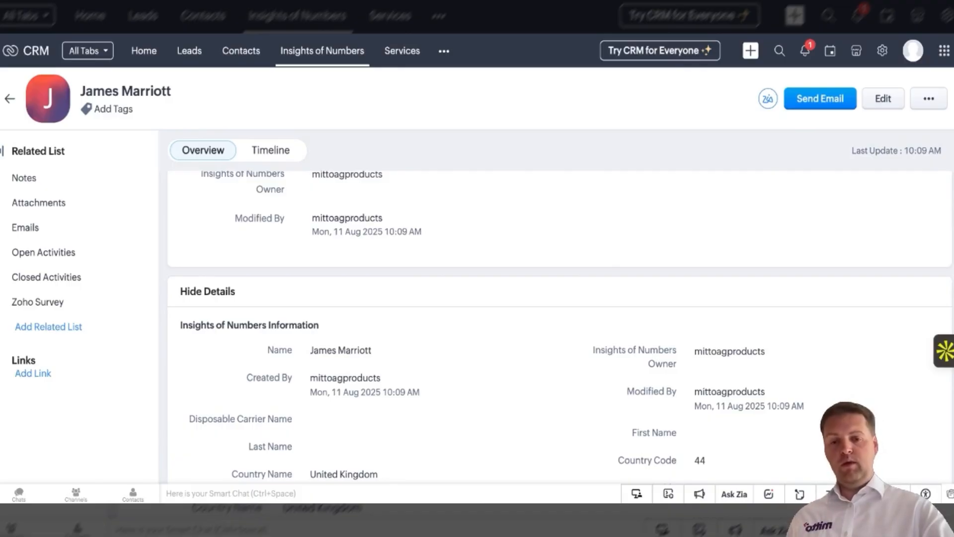
scroll(466, 294, "down", 4)
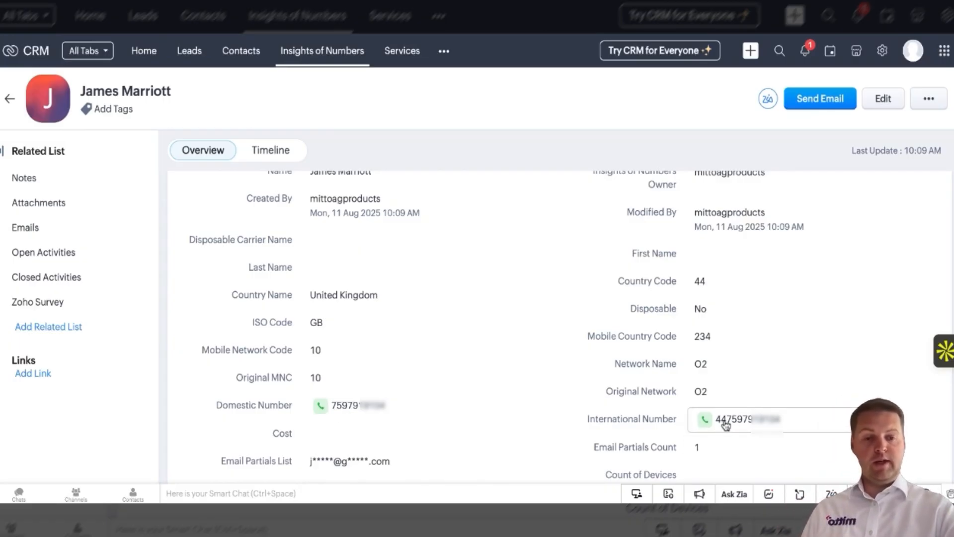
scroll(726, 425, "down", 1)
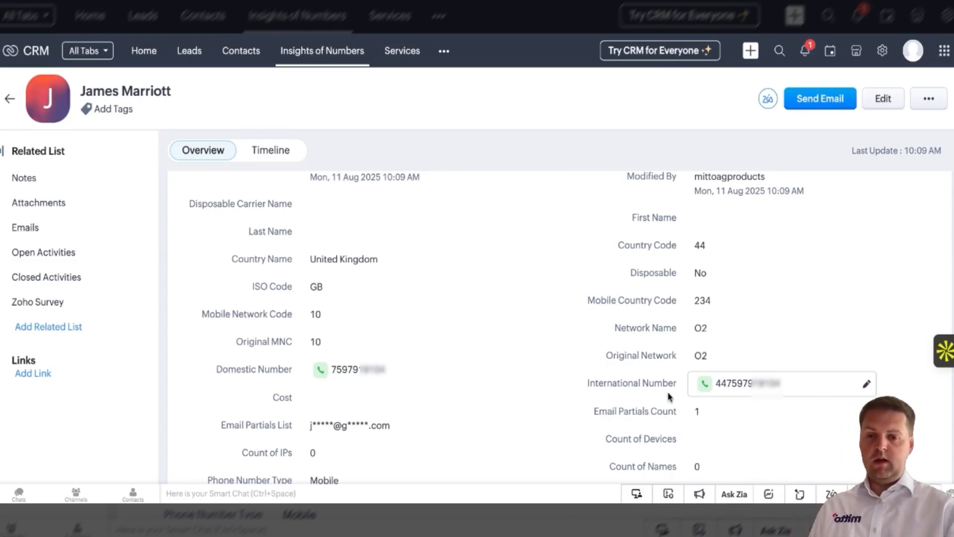
scroll(436, 411, "down", 1)
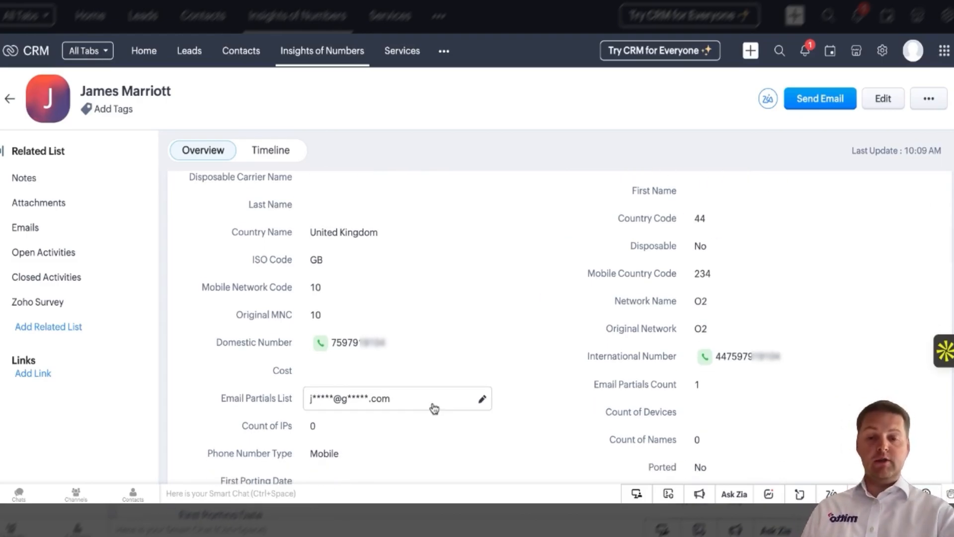
scroll(437, 406, "down", 3)
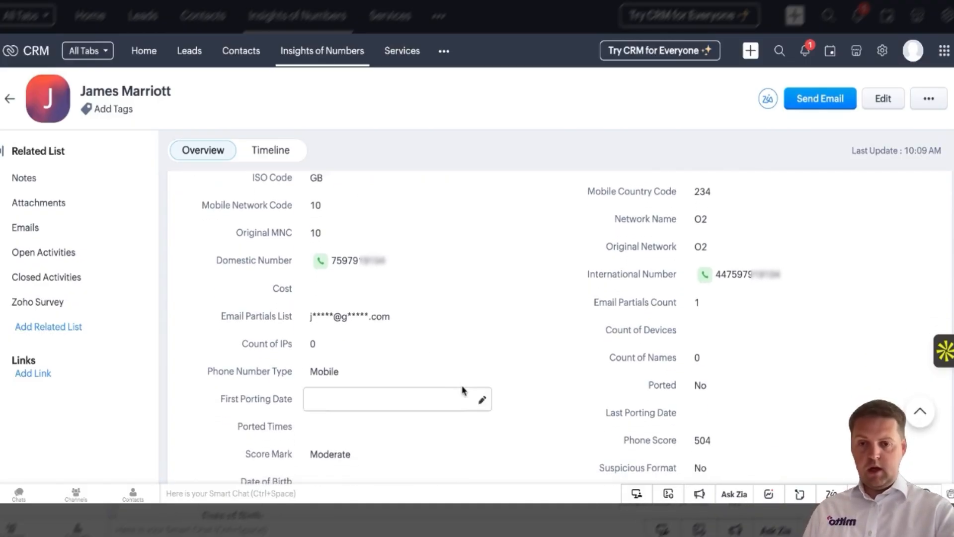
scroll(462, 390, "down", 1)
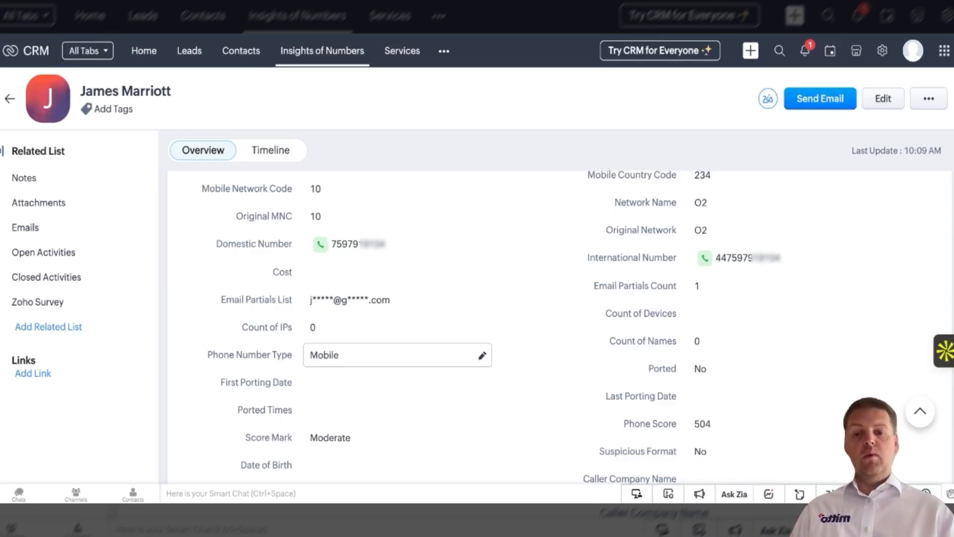
scroll(375, 403, "down", 1)
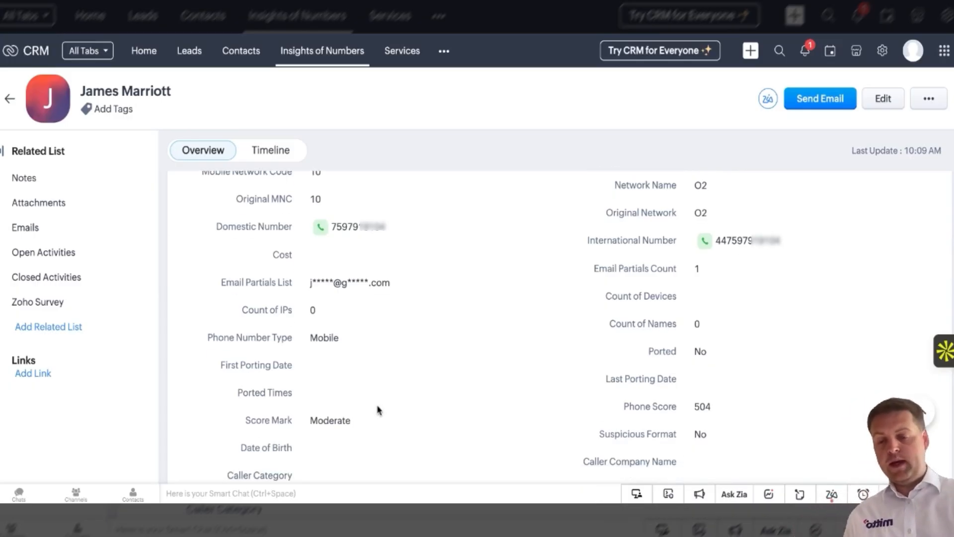
scroll(379, 410, "down", 2)
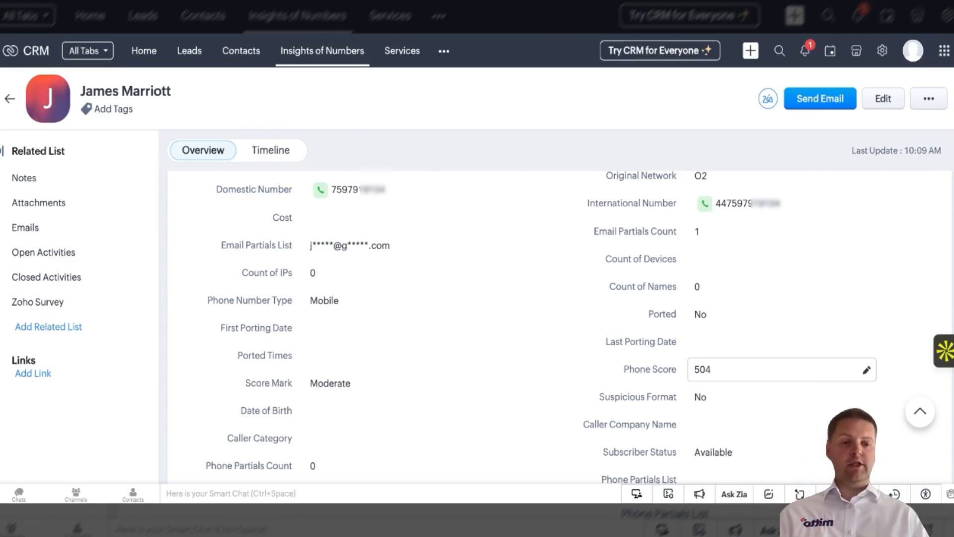
scroll(780, 371, "down", 3)
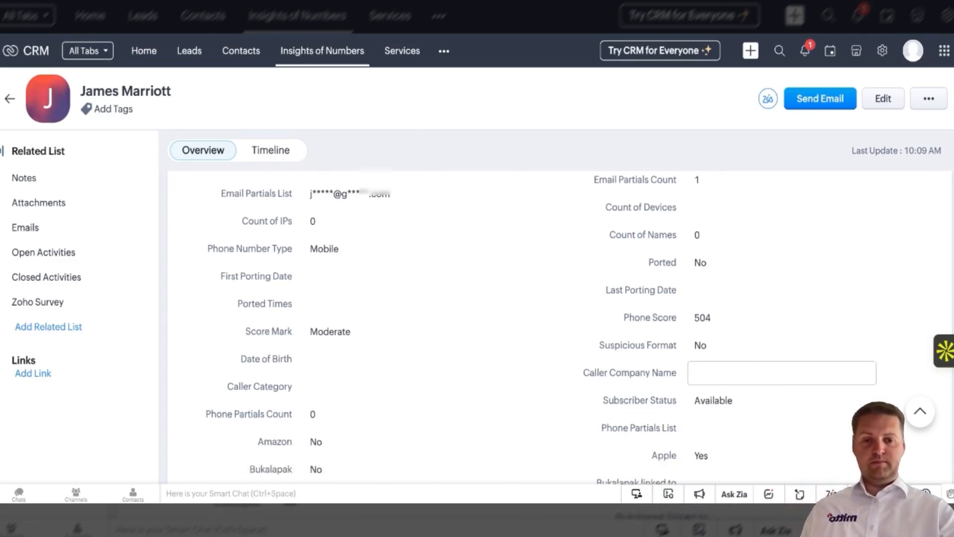
Step: Examine the record's linked online accounts, from Amazon and Apple through Skype and Telegram to the WhatsApp details
scroll(631, 287, "down", 2)
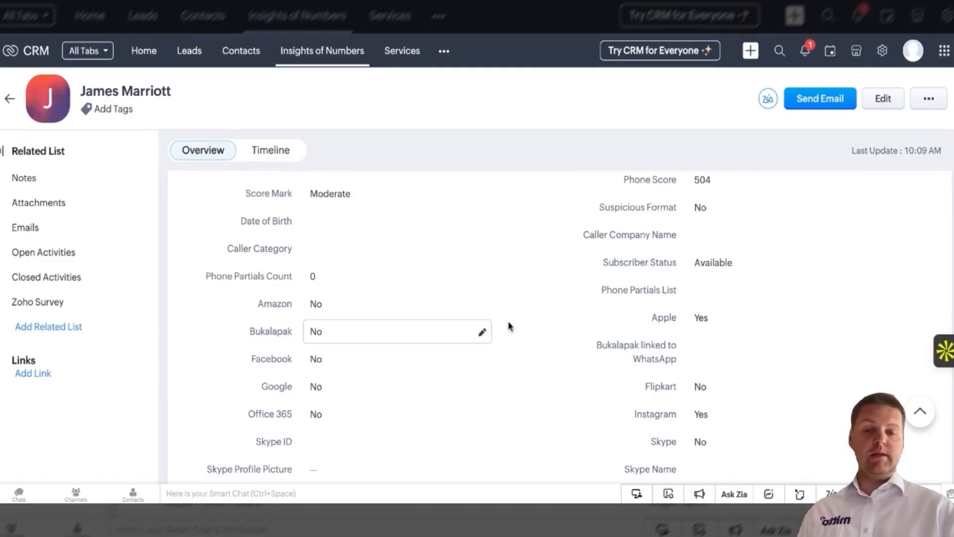
scroll(512, 330, "down", 1)
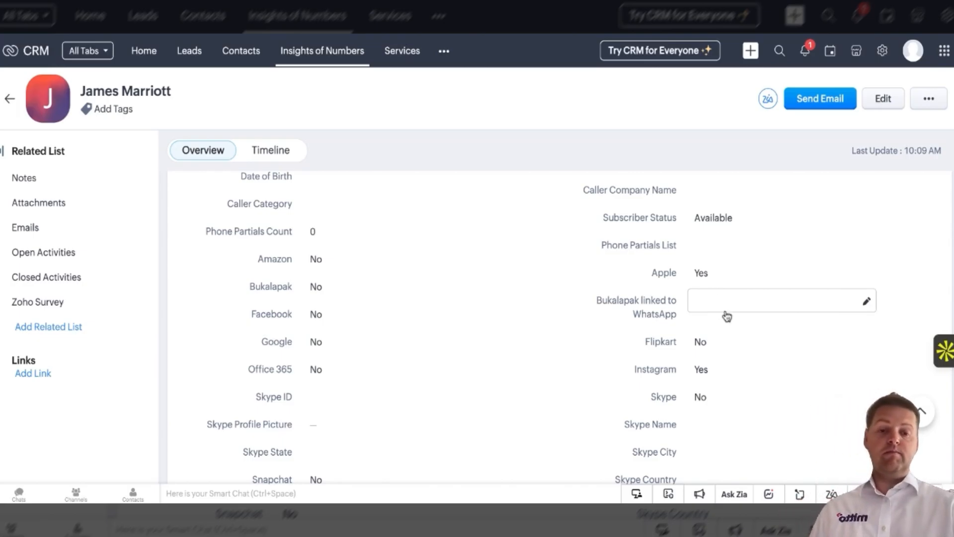
scroll(727, 325, "down", 1)
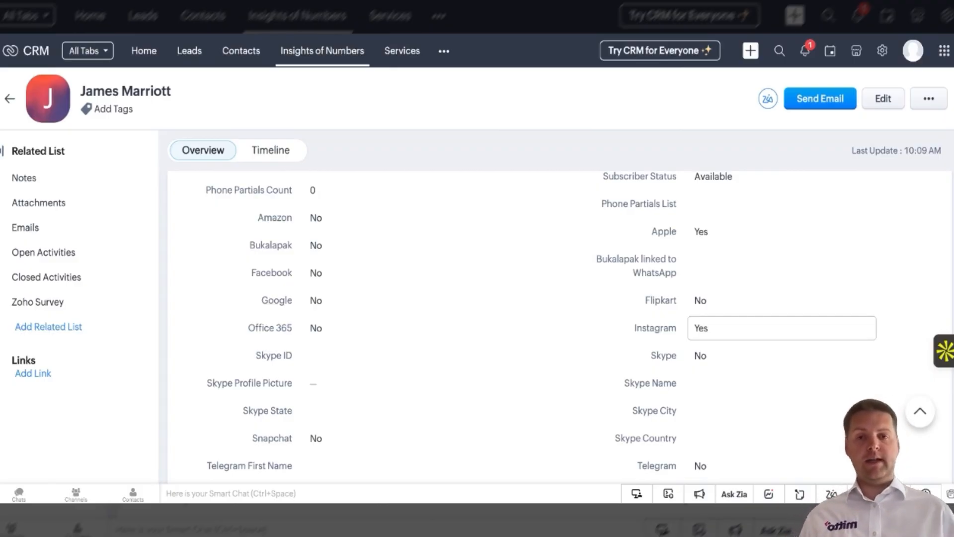
scroll(782, 319, "down", 4)
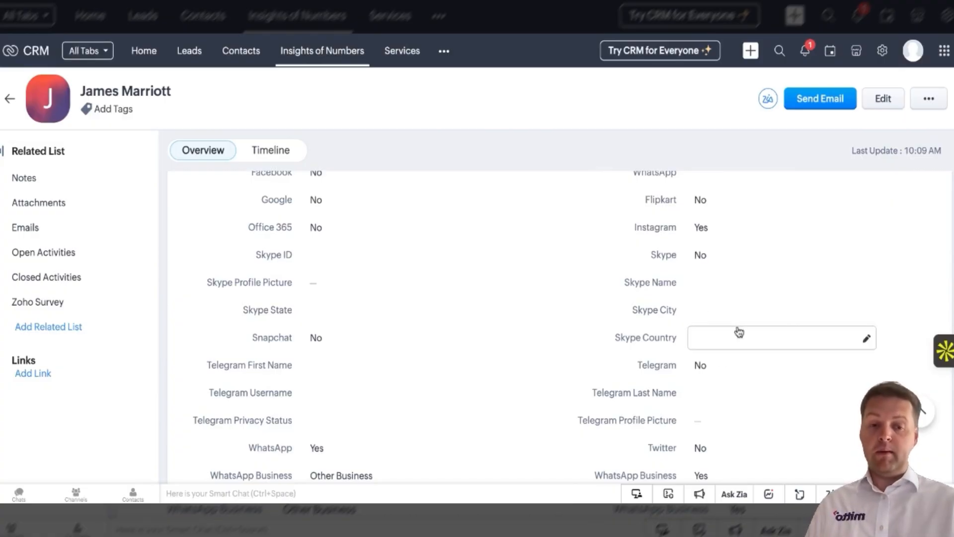
scroll(737, 330, "down", 2)
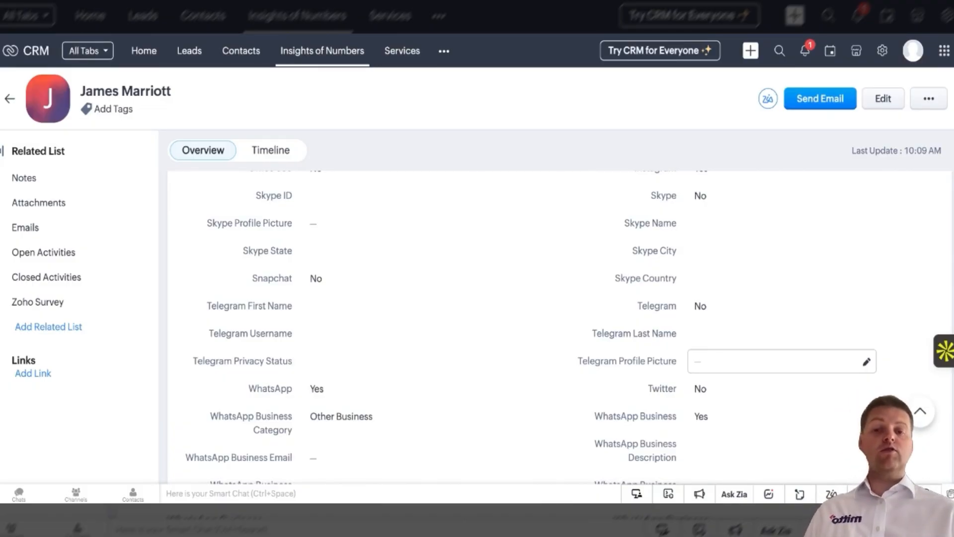
scroll(781, 361, "down", 2)
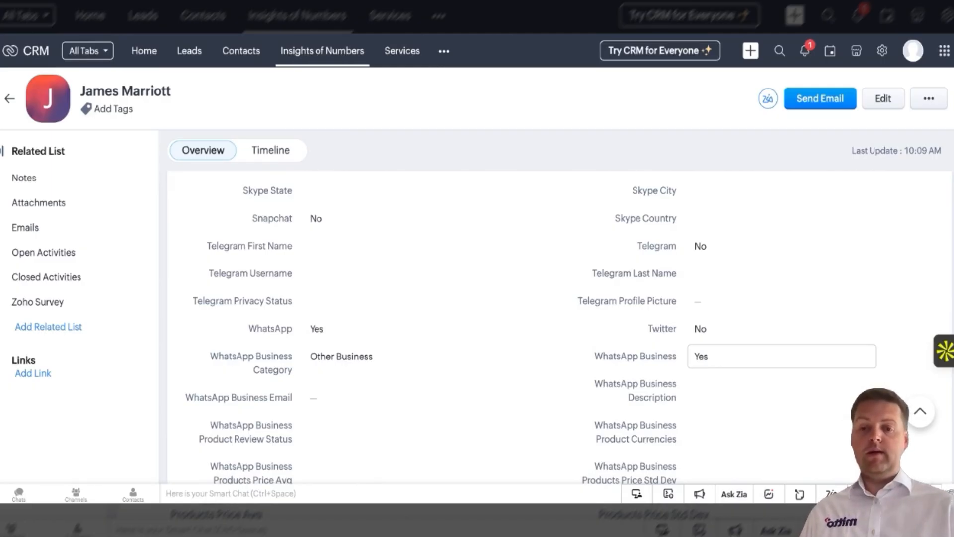
scroll(718, 376, "down", 2)
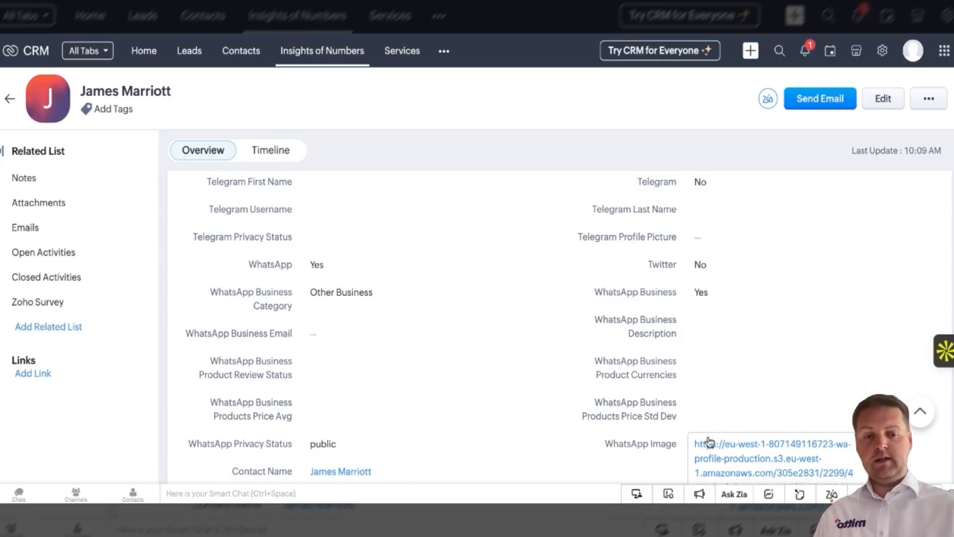
scroll(711, 437, "down", 2)
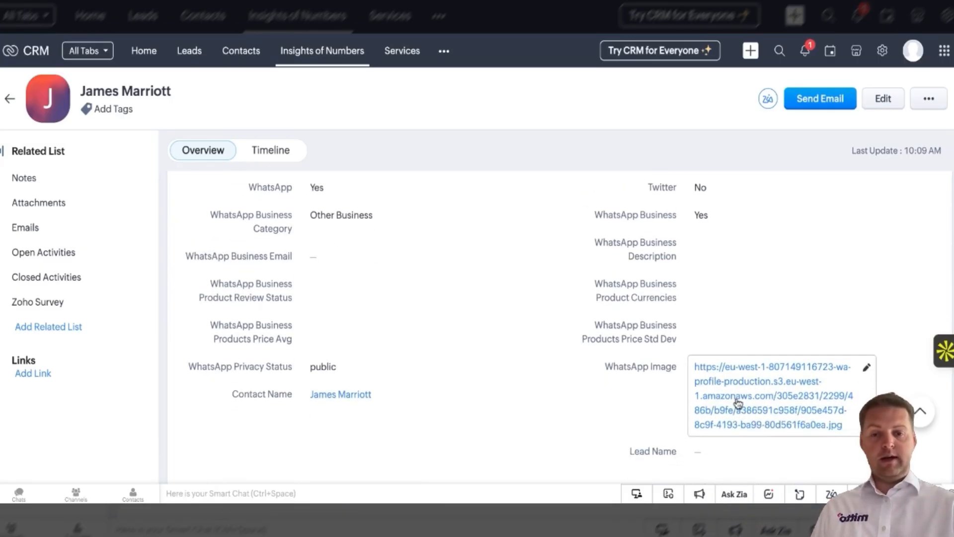
Step: View the linked WhatsApp Image, close it and return to the insights record's WhatsApp fields
left_click(739, 403)
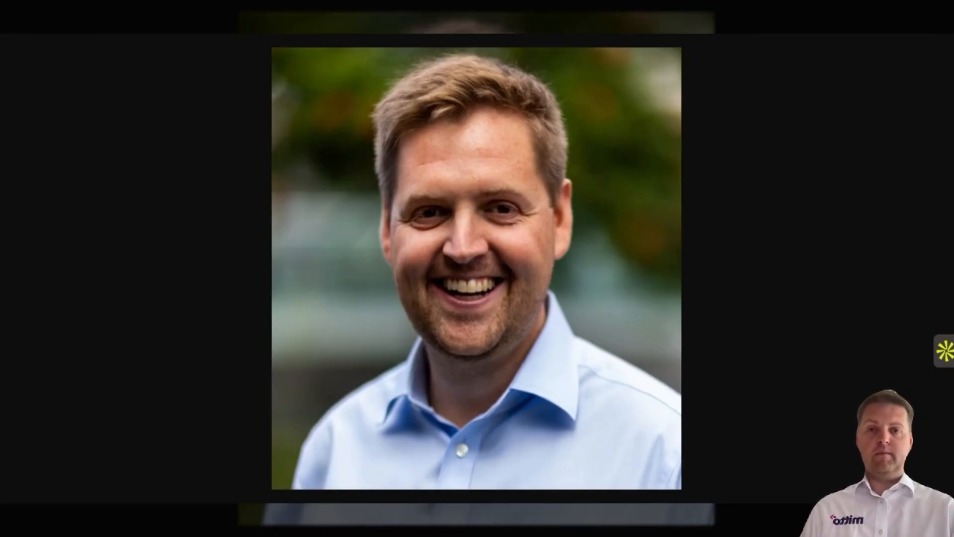
key("ctrl+w")
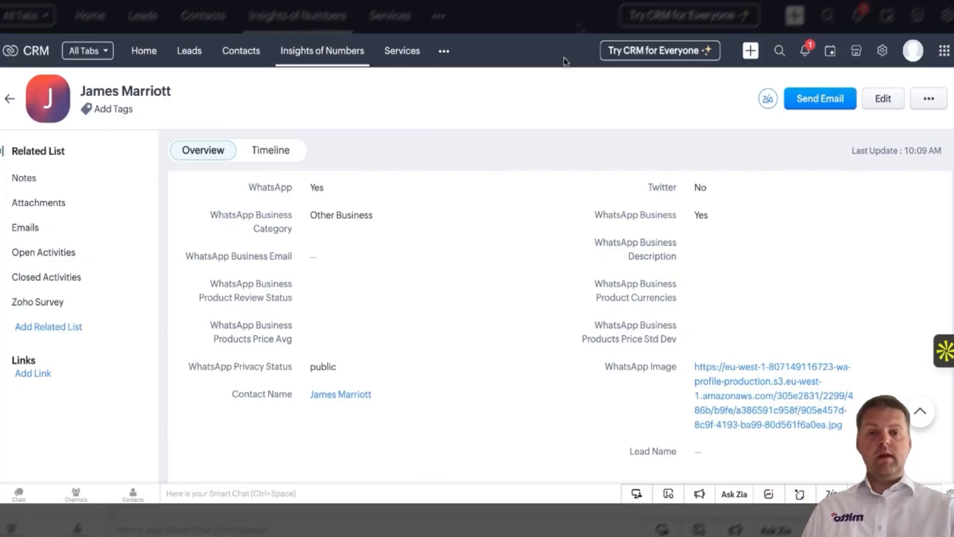
scroll(613, 248, "down", 1)
scroll(614, 254, "up", 1)
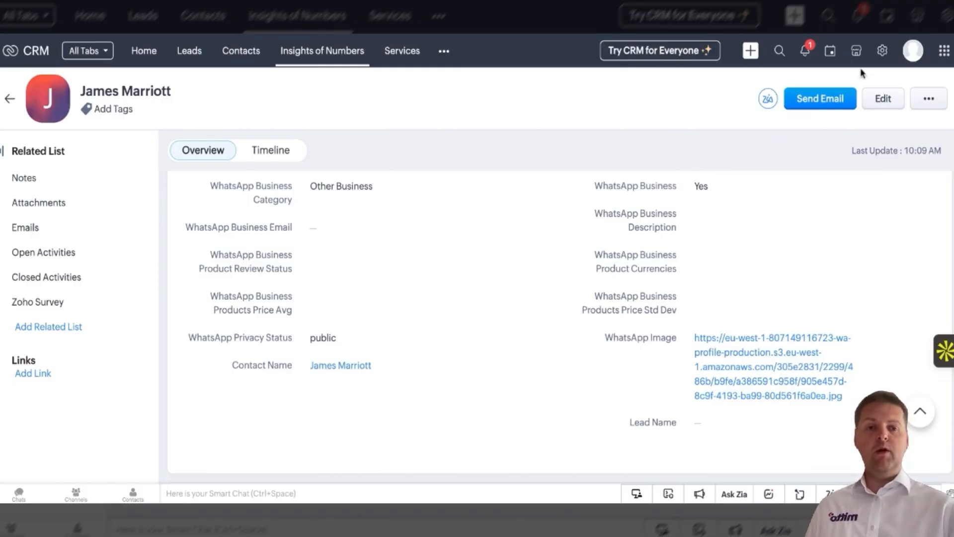
Step: Open the Phone Number Insights workflow rule for Contacts in Setup and review its trigger, condition and instant action
left_click(884, 51)
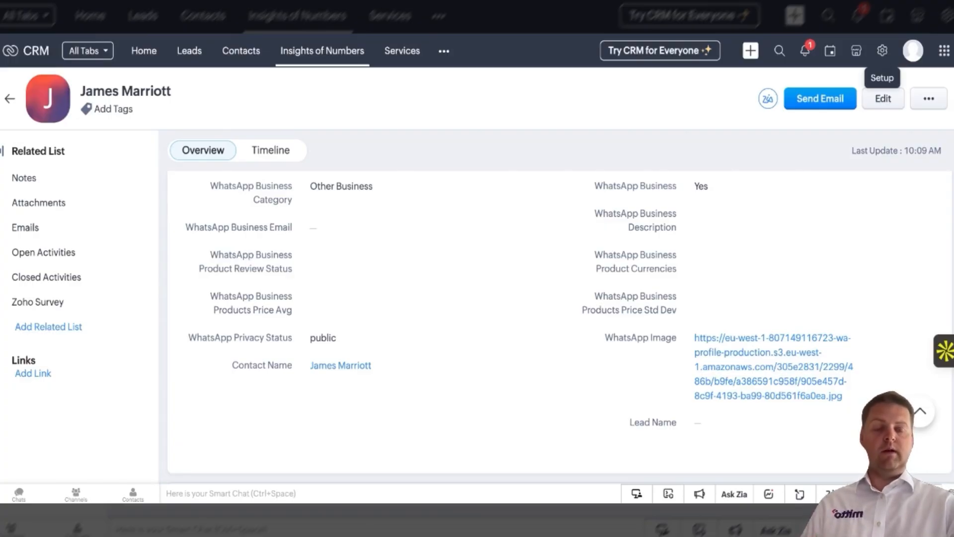
left_click(806, 169)
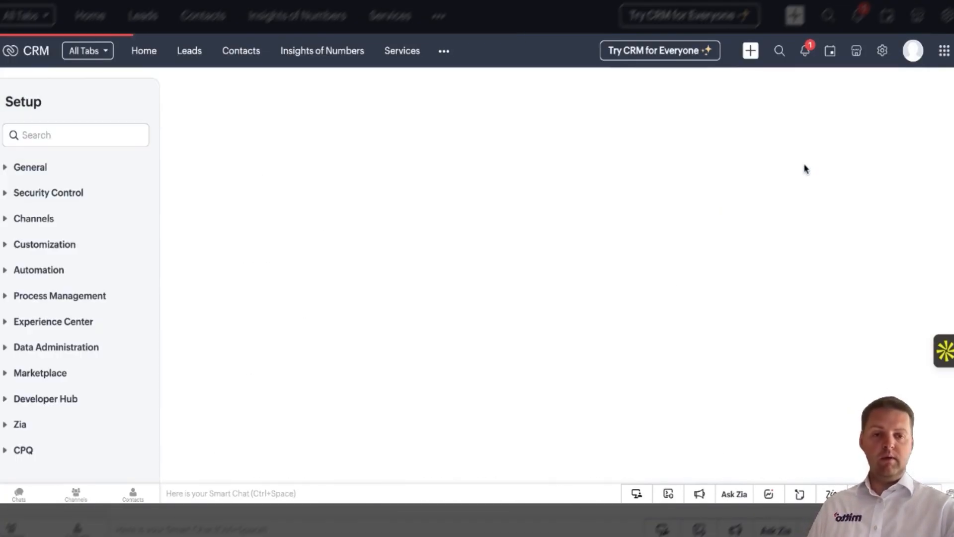
scroll(577, 270, "down", 3)
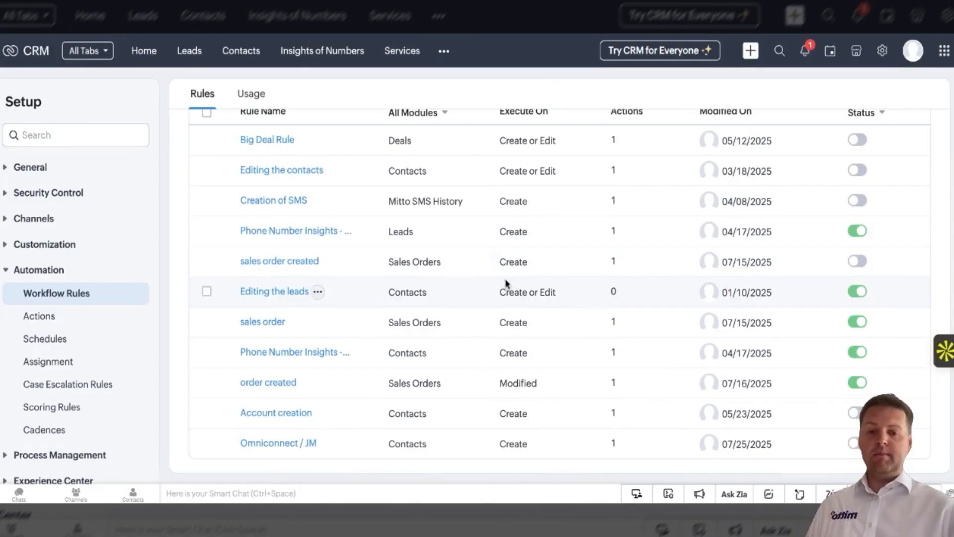
left_click(302, 353)
scroll(640, 298, "down", 1)
scroll(640, 298, "down", 1)
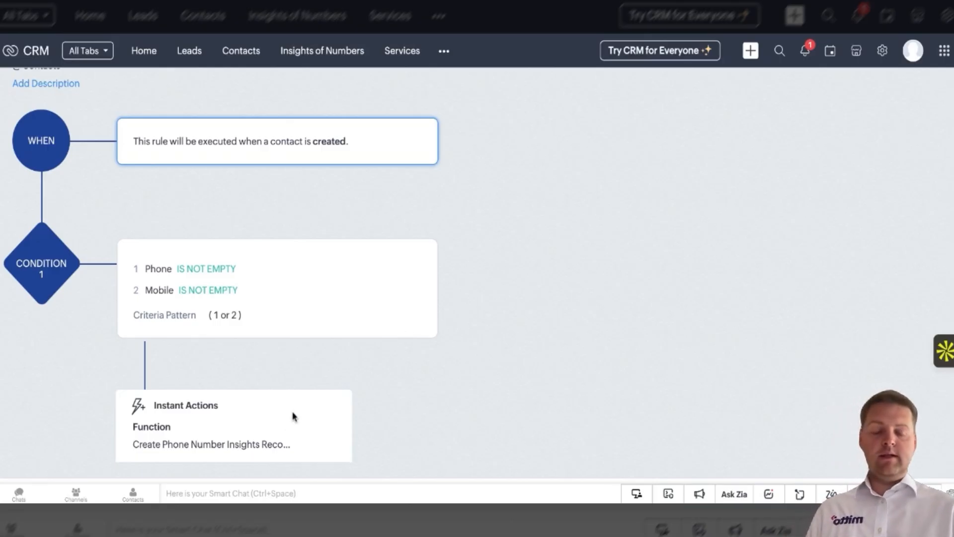
scroll(294, 416, "down", 1)
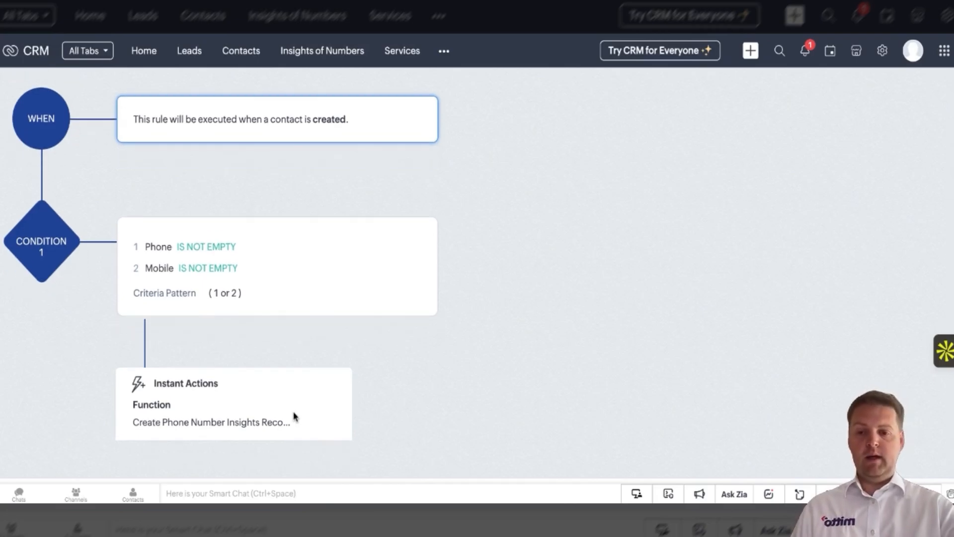